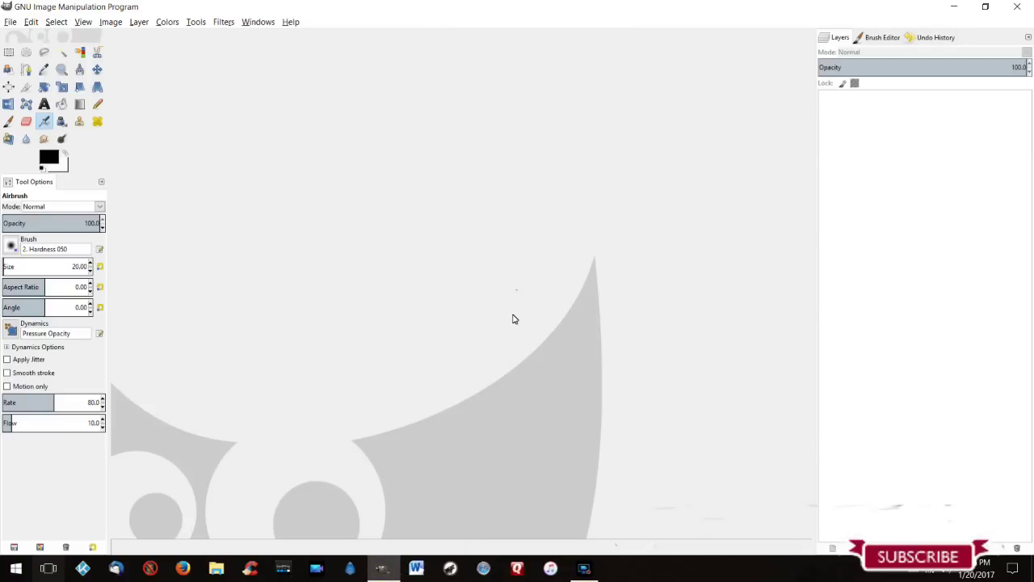
Step: Open ffmap3.15.xcf from the Desktop > Projects > sticker map folder
left_click(11, 22)
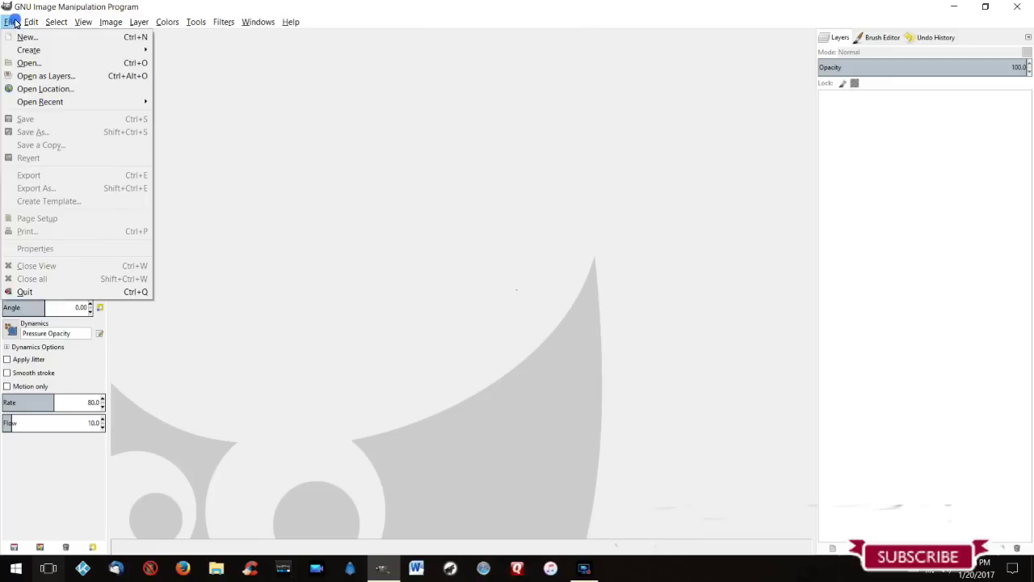
left_click(30, 64)
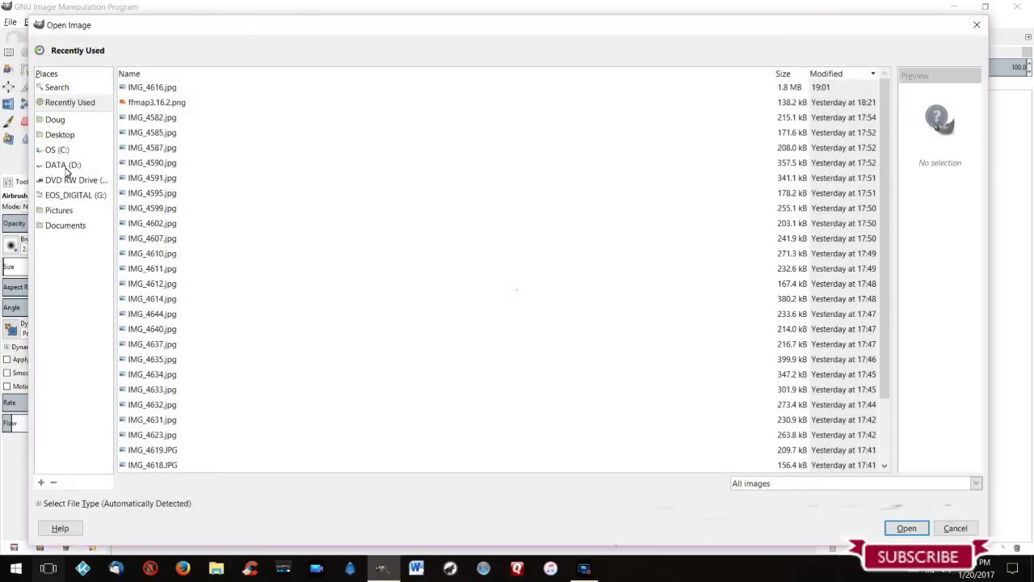
left_click(64, 103)
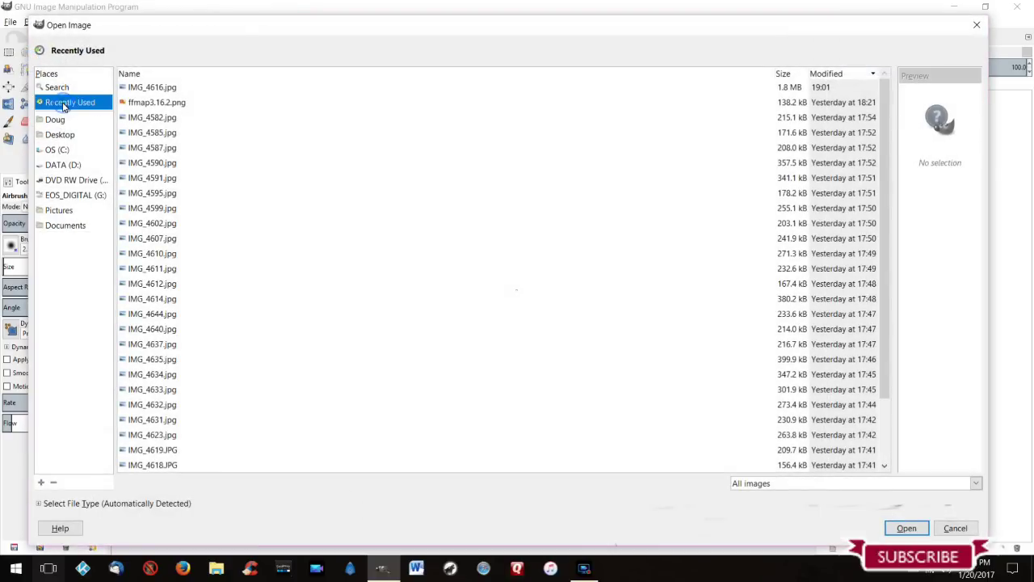
left_click(59, 135)
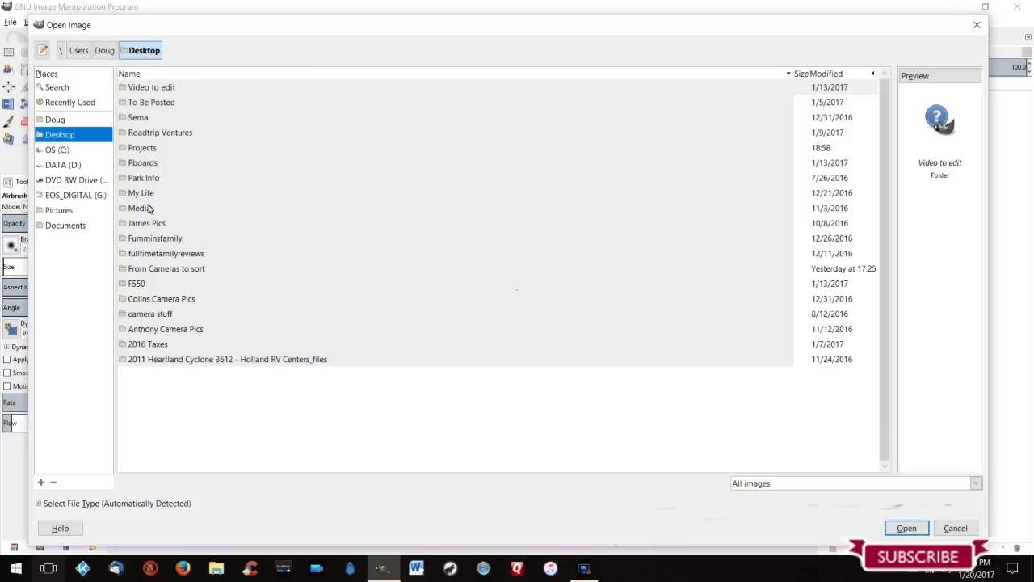
double_click(146, 160)
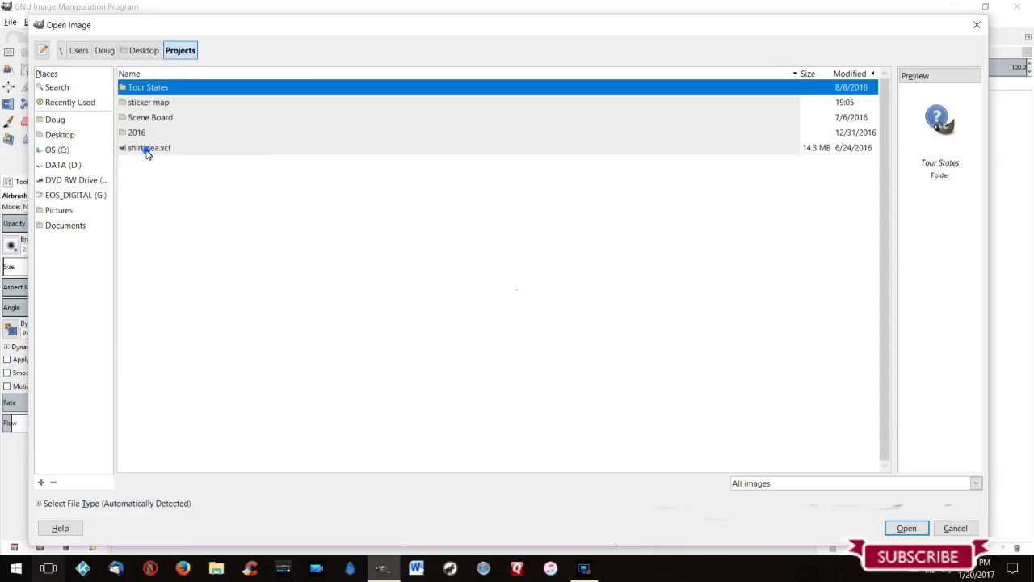
double_click(151, 105)
double_click(151, 103)
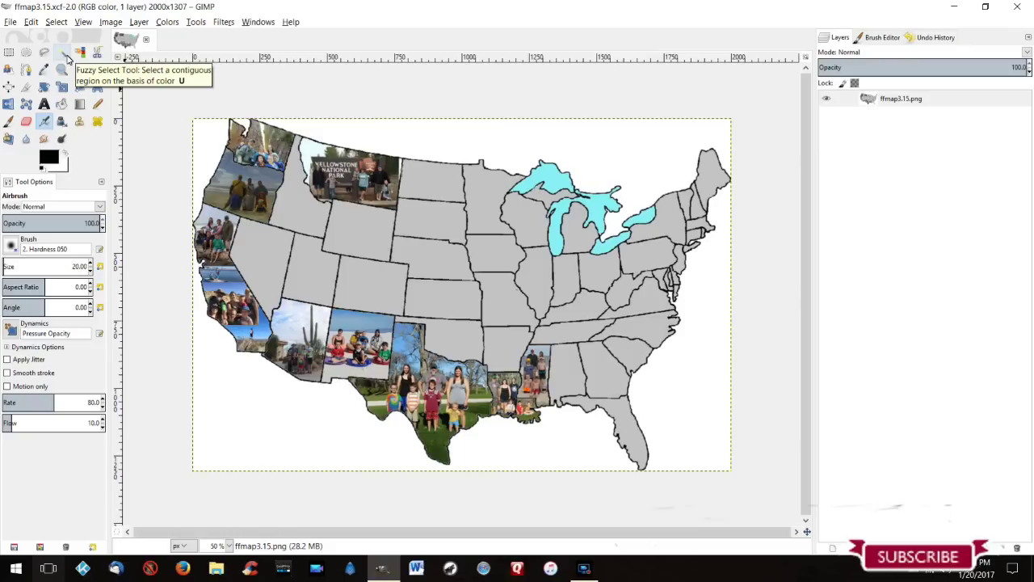
Step: Fuzzy-select Alabama, clear it to transparency, and bring up the New Layer settings
left_click(62, 53)
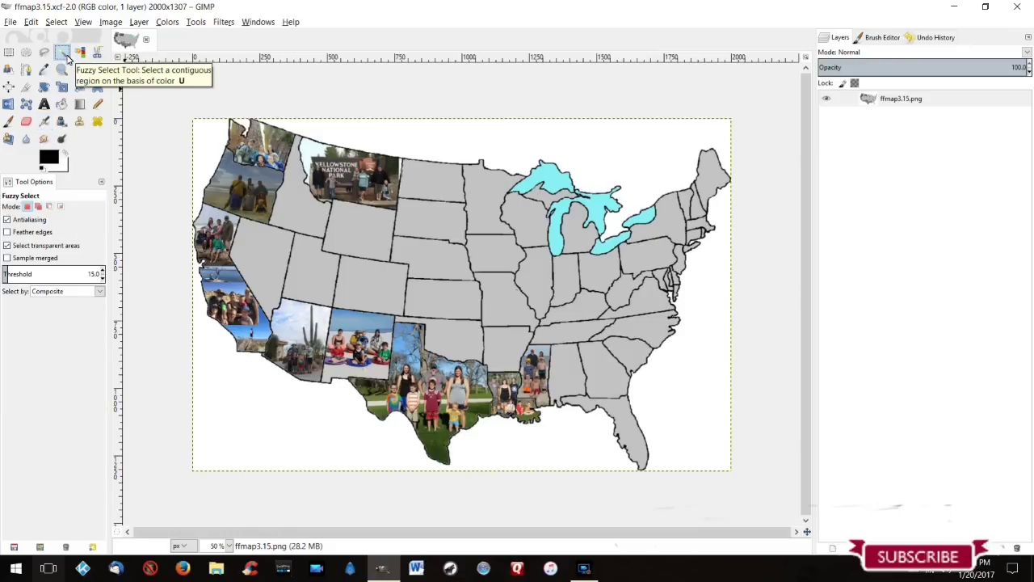
left_click(575, 376)
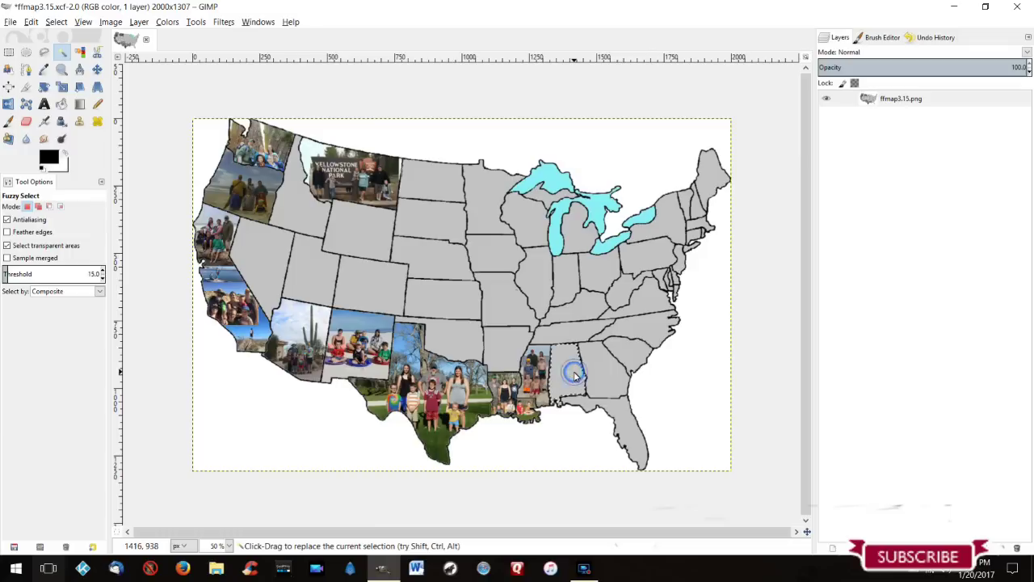
right_click(575, 377)
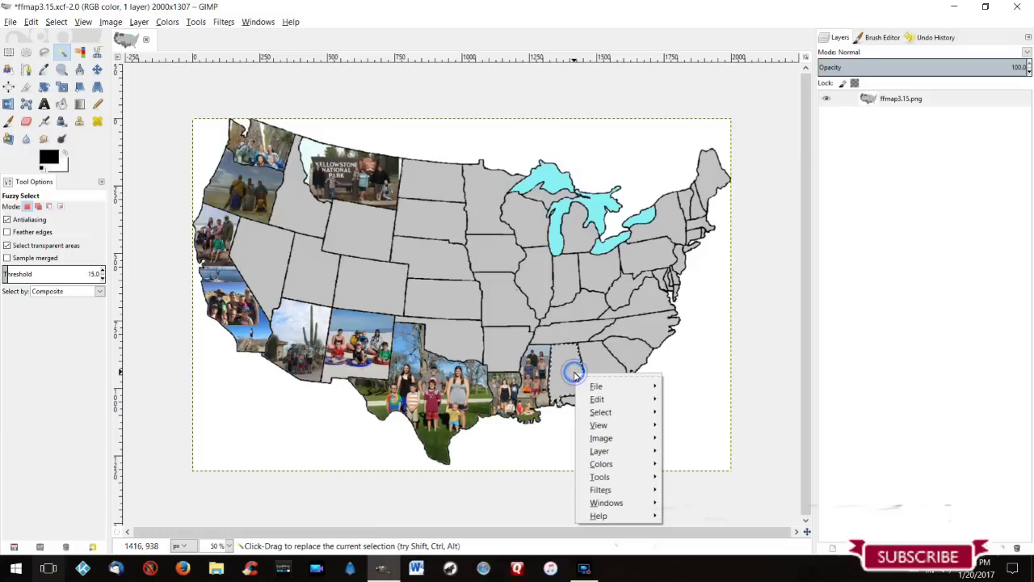
mouse_move(596, 399)
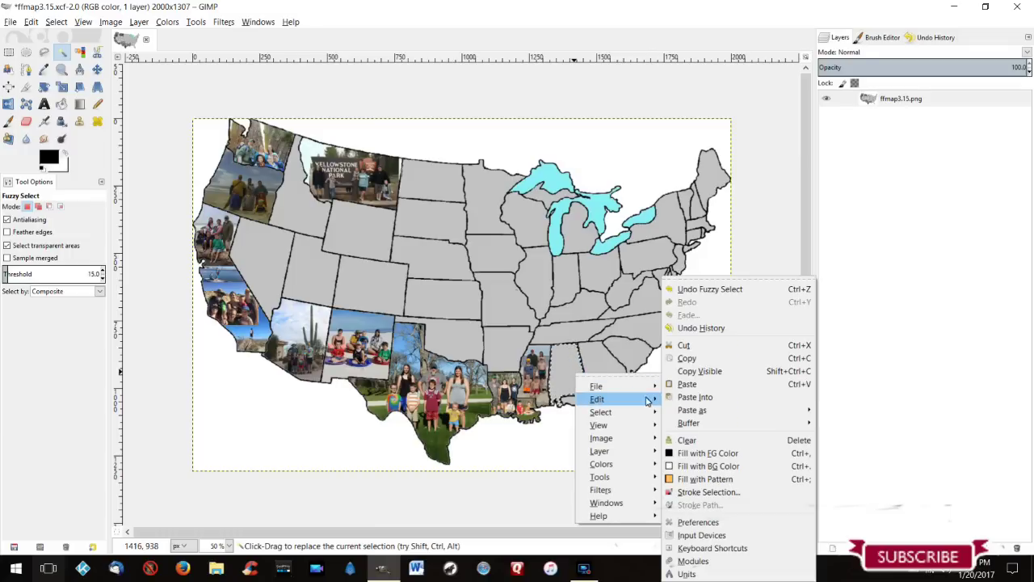
left_click(700, 440)
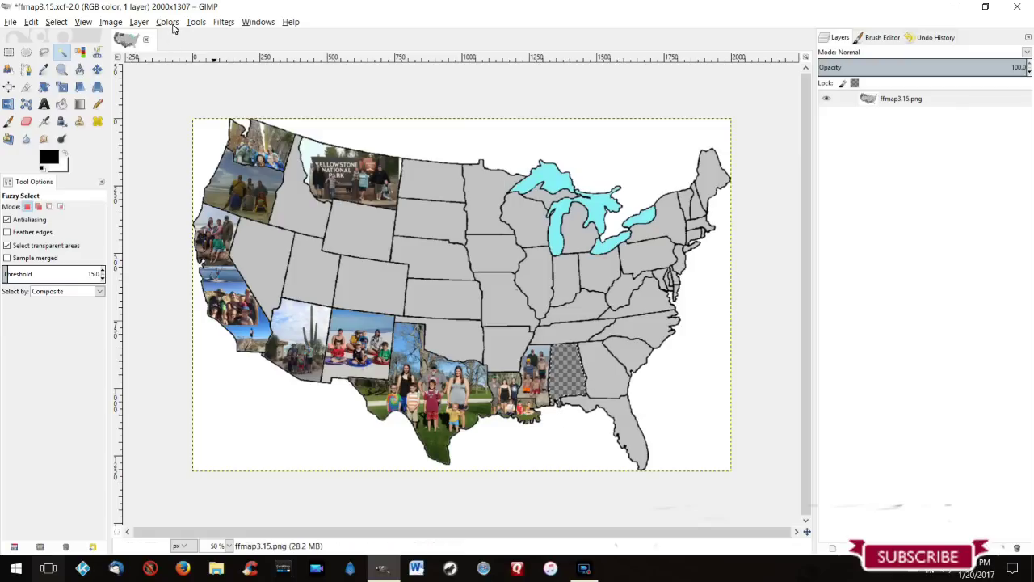
left_click(138, 22)
left_click(154, 35)
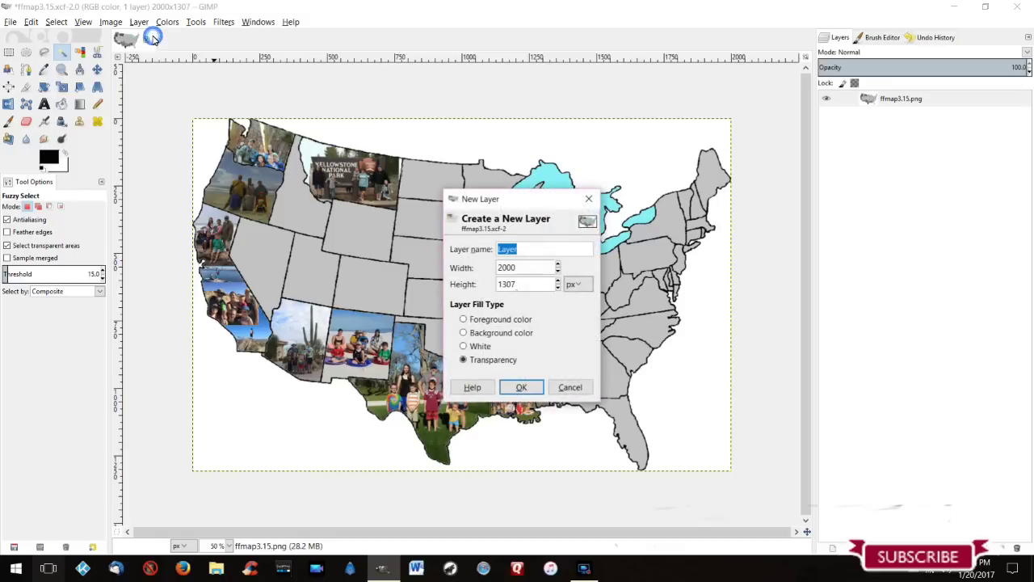
Step: Create the transparent Layer, then open the family photo IMG_4616.jpg
left_click(521, 388)
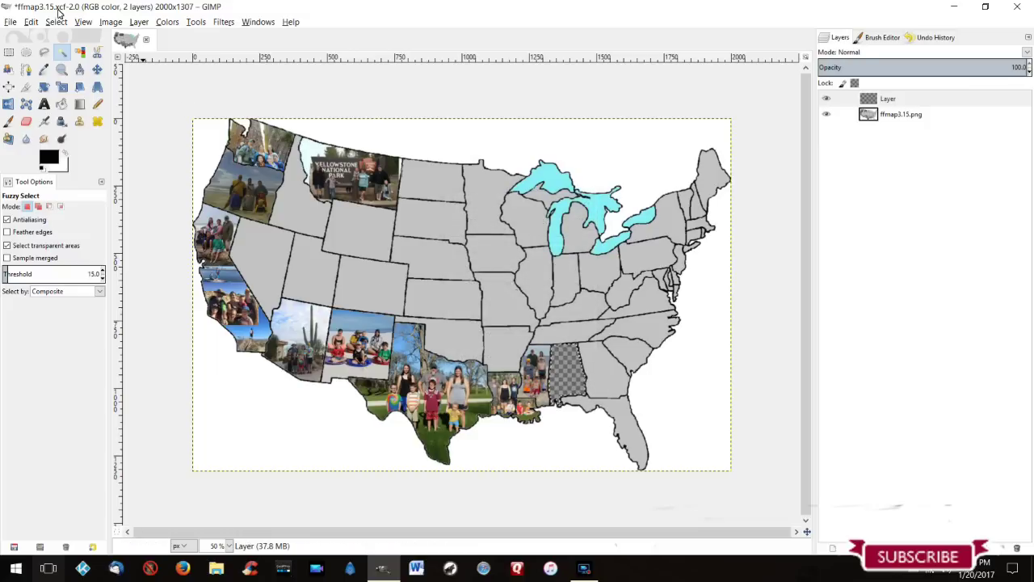
left_click(10, 22)
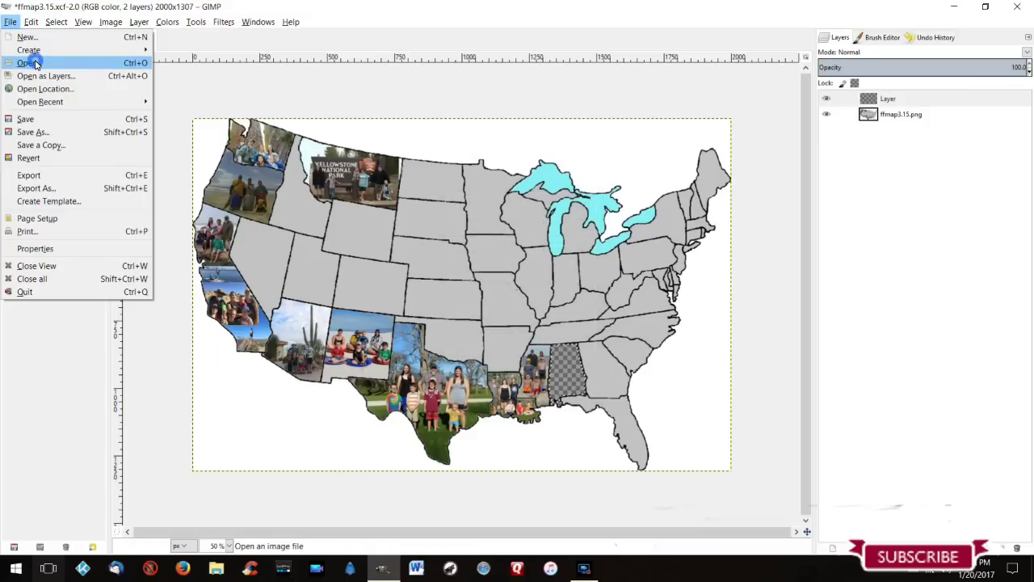
left_click(35, 65)
double_click(152, 87)
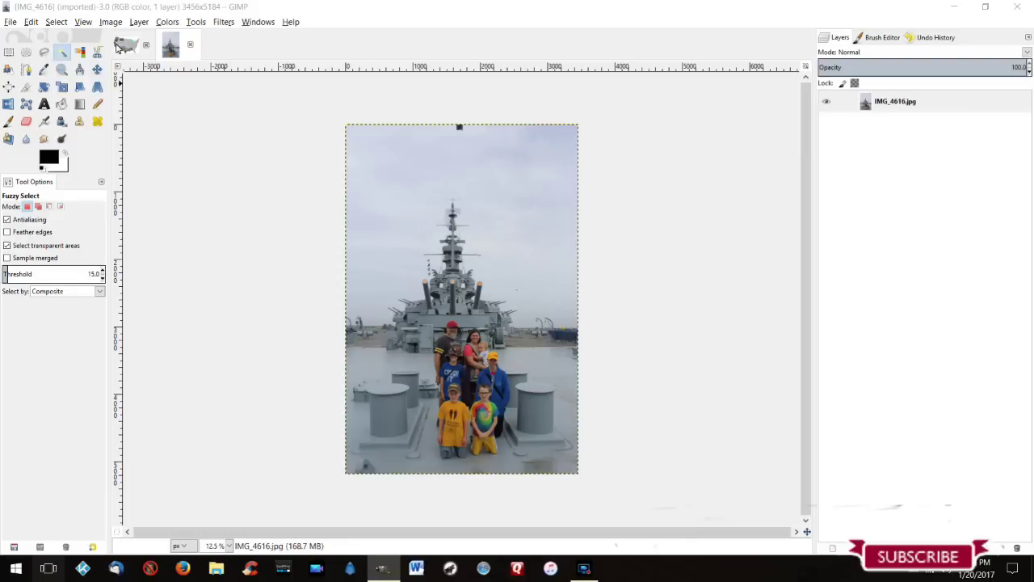
left_click(110, 22)
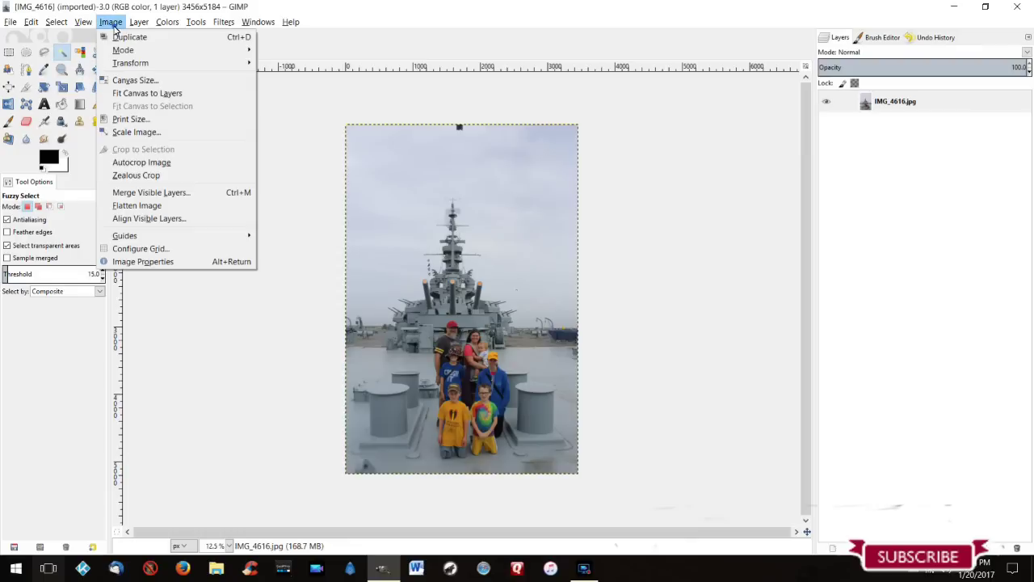
Step: Scale the photo down to 227 × 340 pixels
left_click(135, 134)
key("Tab")
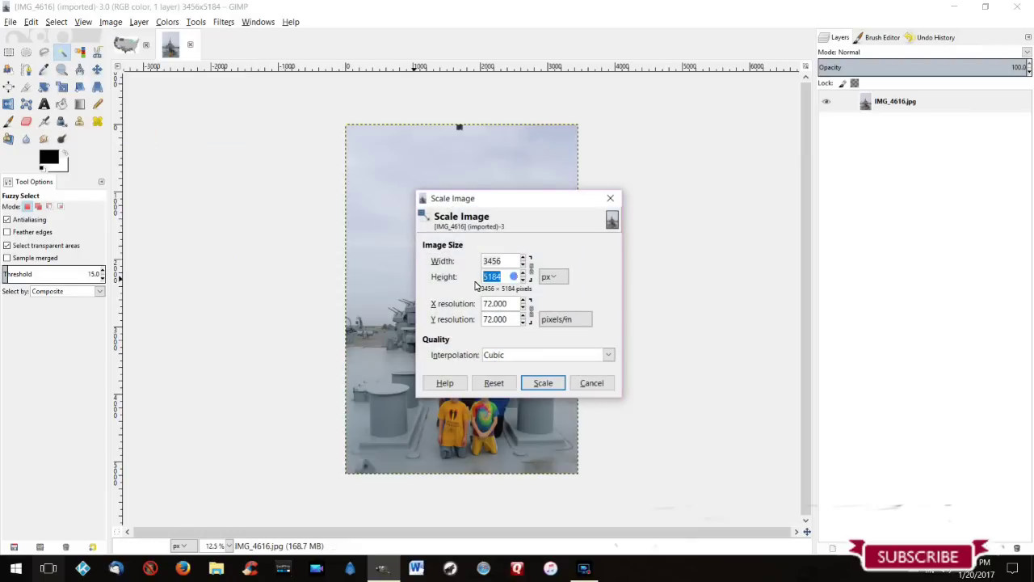
type("375")
key("Tab")
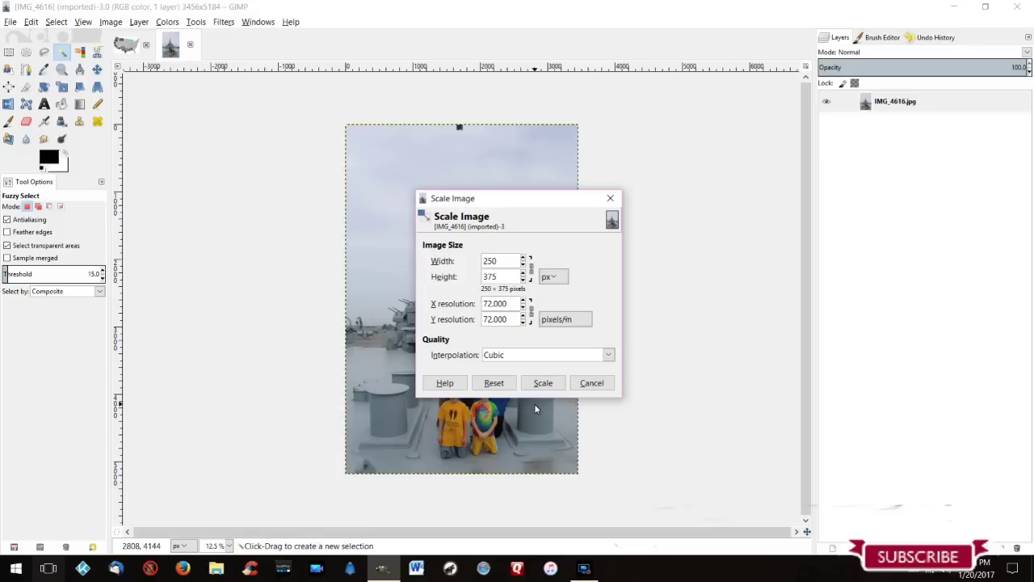
left_click_drag(499, 277, 455, 280)
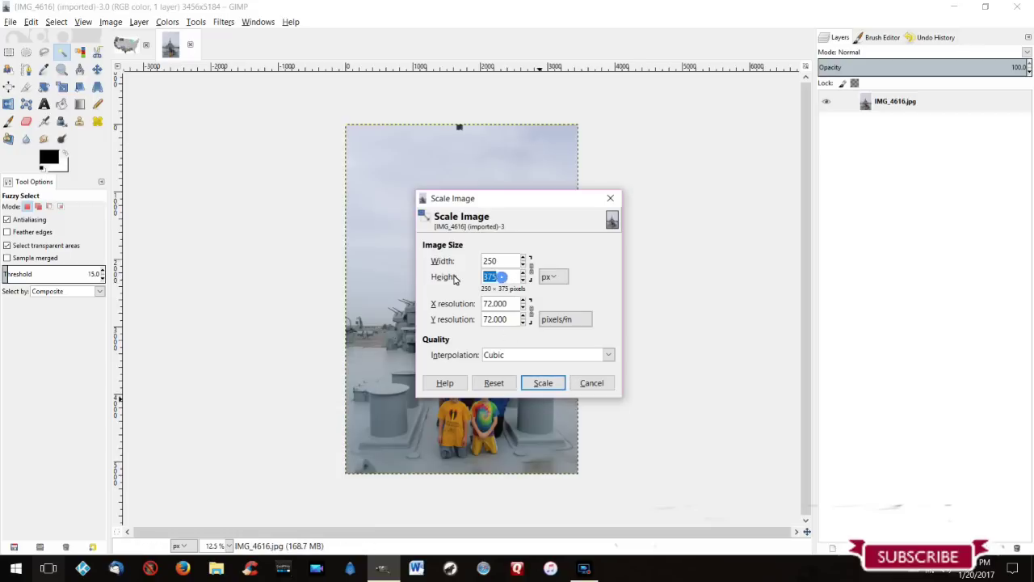
type("340")
key("Tab")
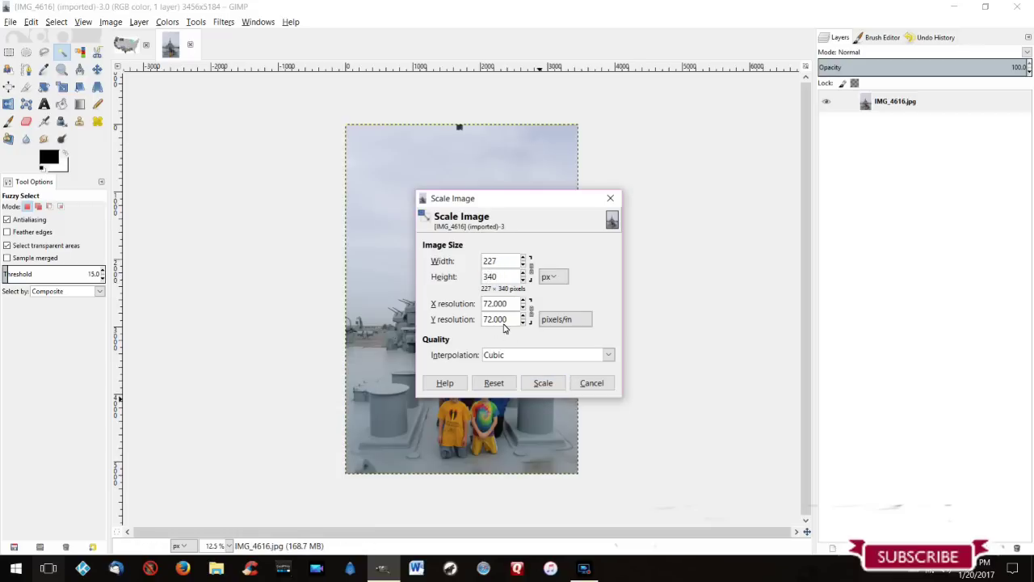
left_click(552, 384)
left_click(552, 385)
left_click(538, 383)
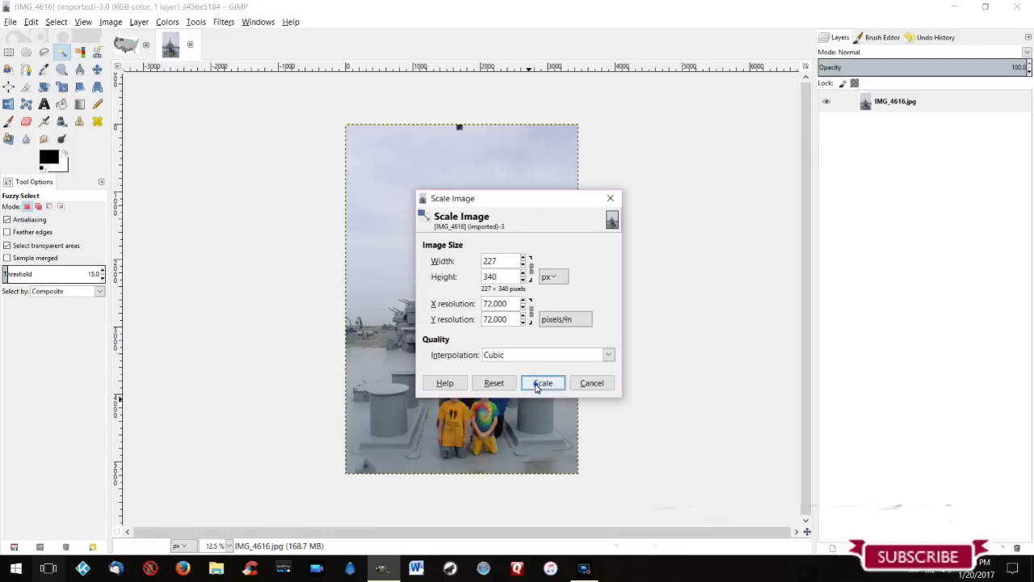
Step: View the scaled photo at 1:1 (100%) zoom
left_click(83, 21)
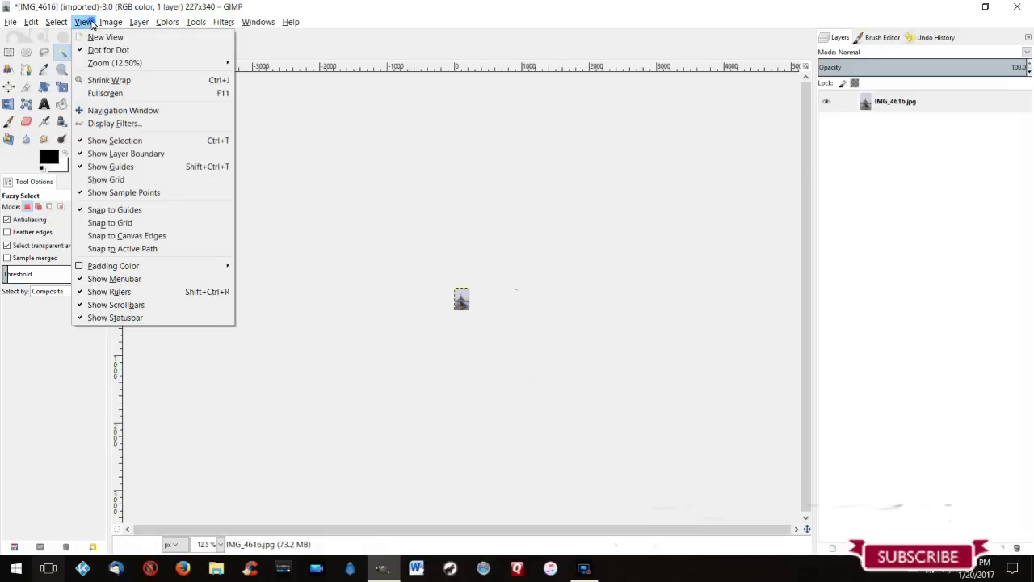
left_click(106, 63)
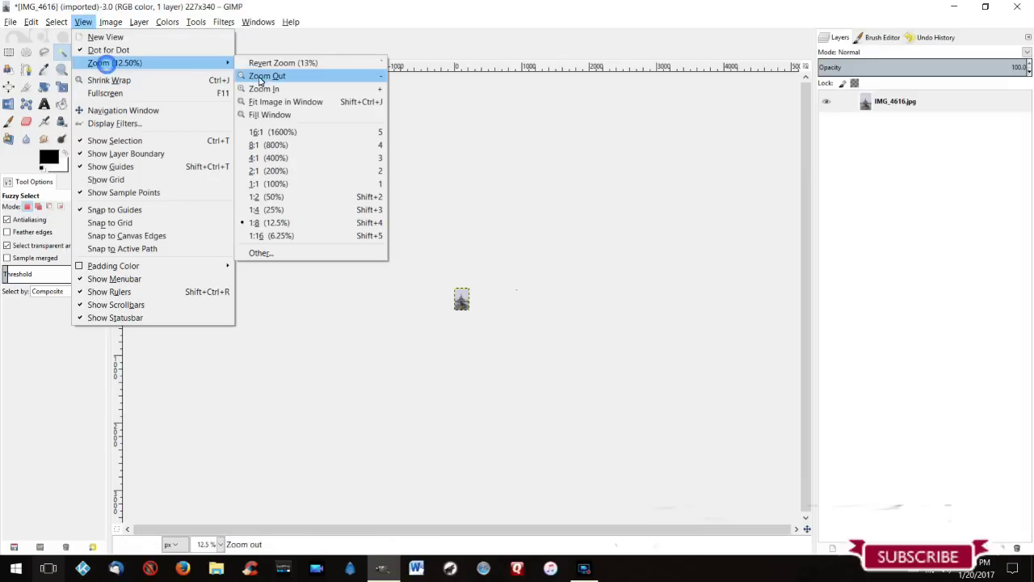
left_click(270, 184)
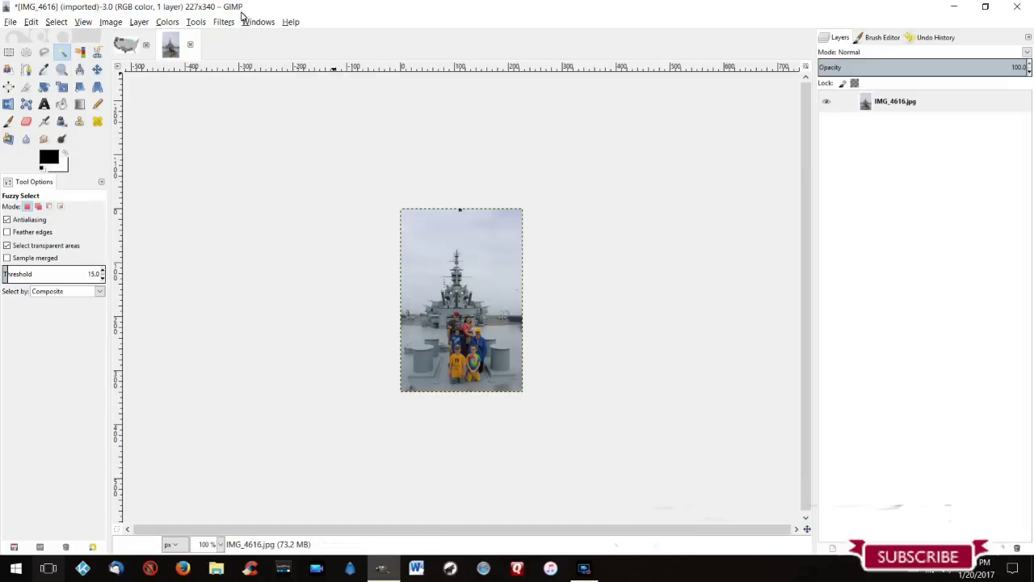
left_click(29, 23)
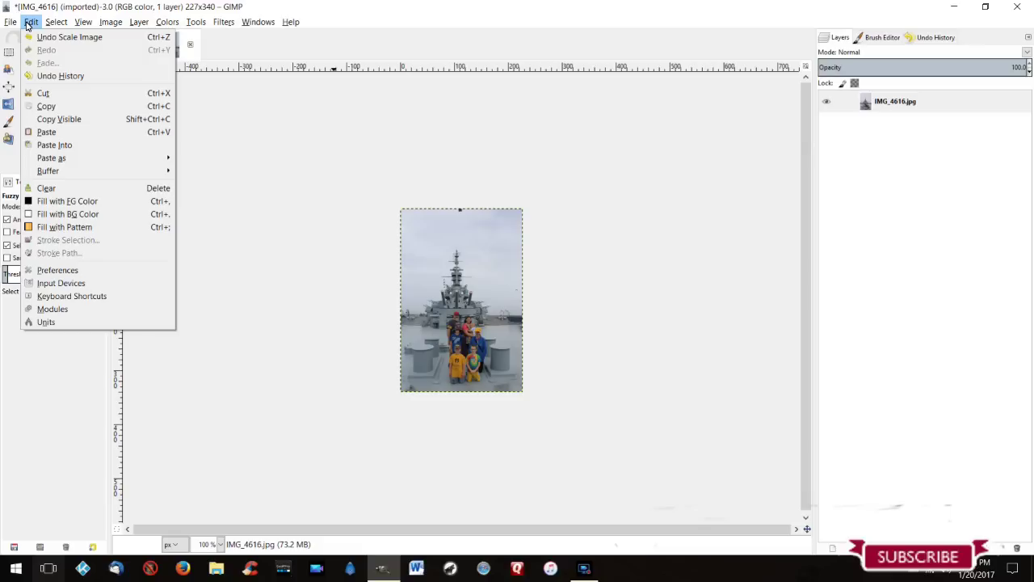
Step: Copy Visible from the scaled photo and return to the ffmap3.15.xcf map
left_click(58, 121)
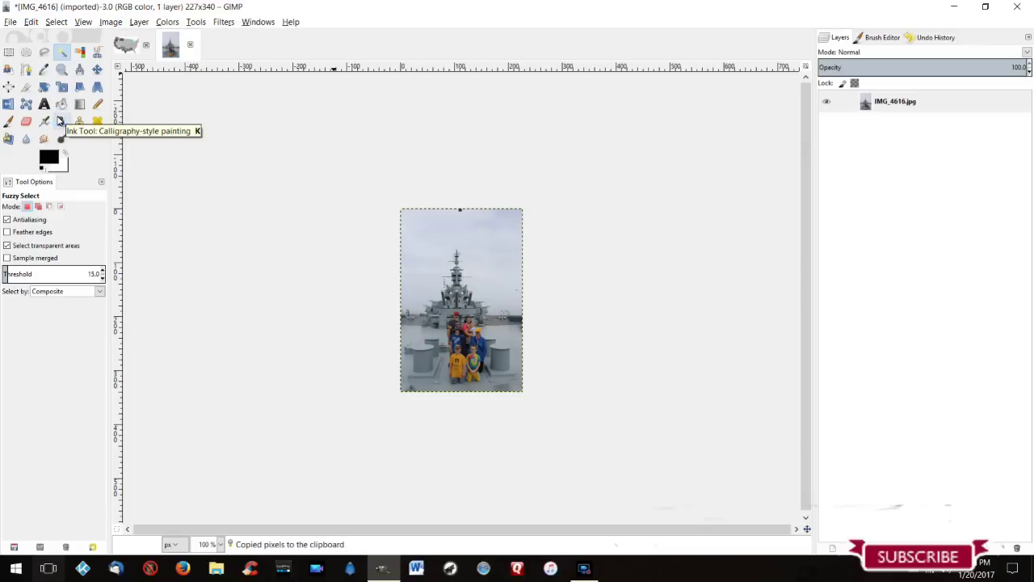
left_click(128, 46)
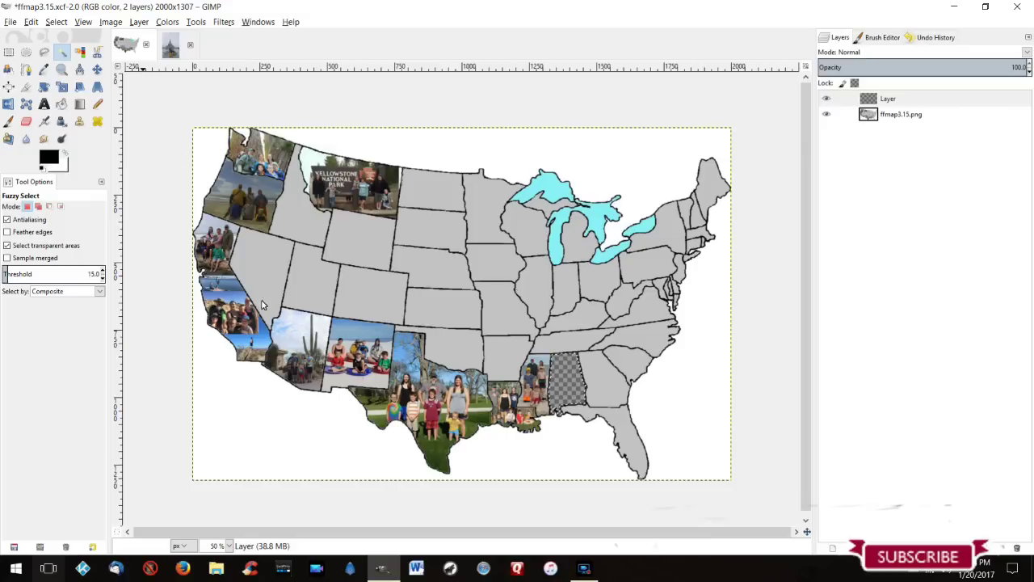
Step: Paste Into the Alabama selection on Layer and drag the photo into place
left_click(886, 101)
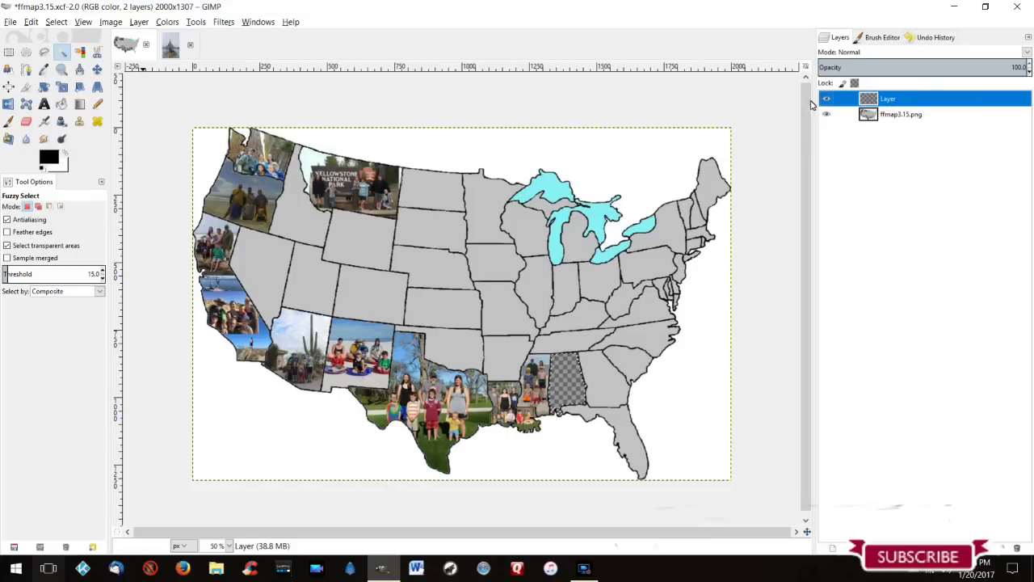
left_click(36, 24)
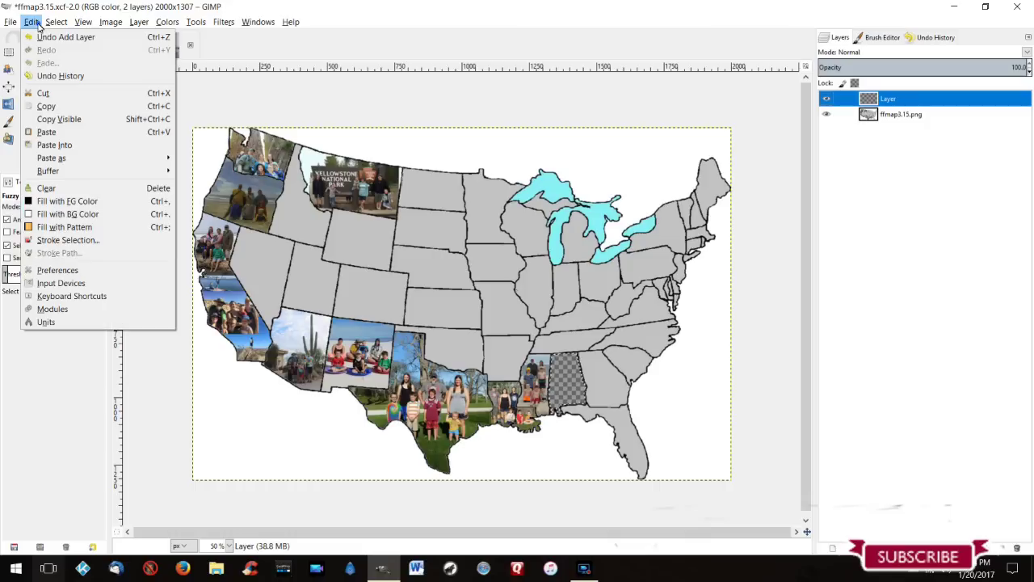
left_click(50, 147)
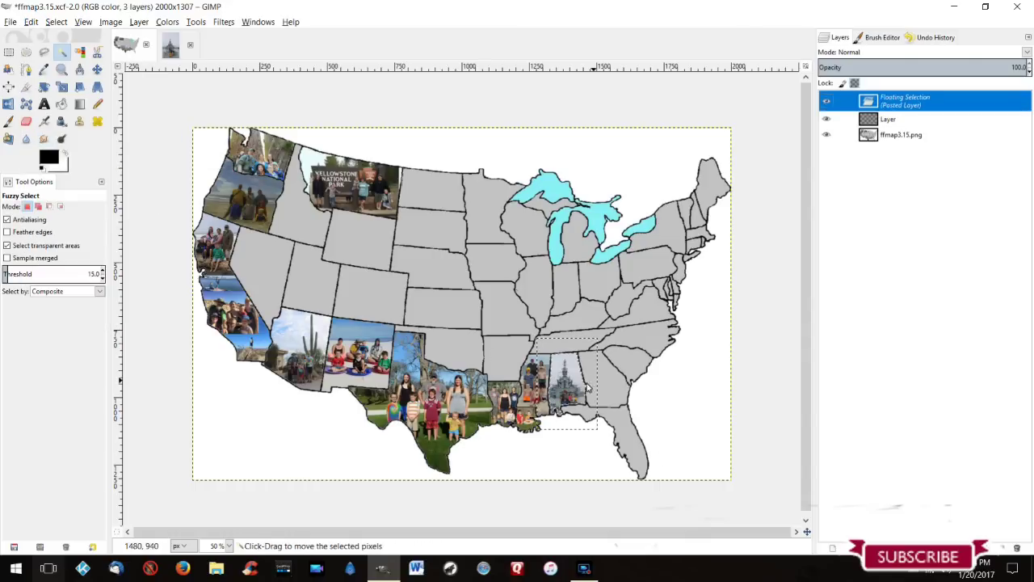
mouse_move(574, 400)
left_mouse_down()
mouse_move(569, 359)
mouse_move(570, 420)
mouse_move(576, 397)
left_mouse_up()
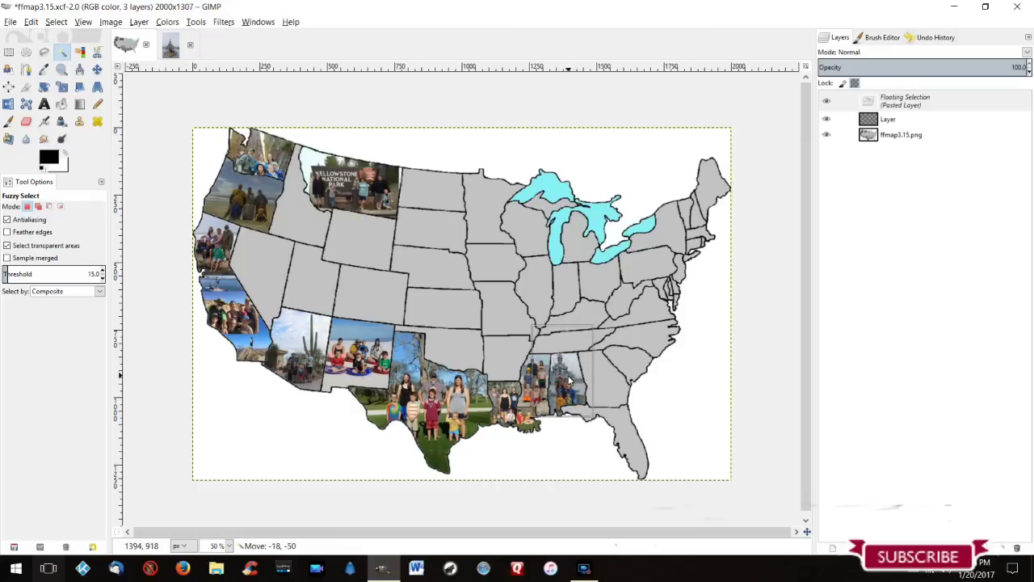
left_click_drag(570, 381, 575, 381)
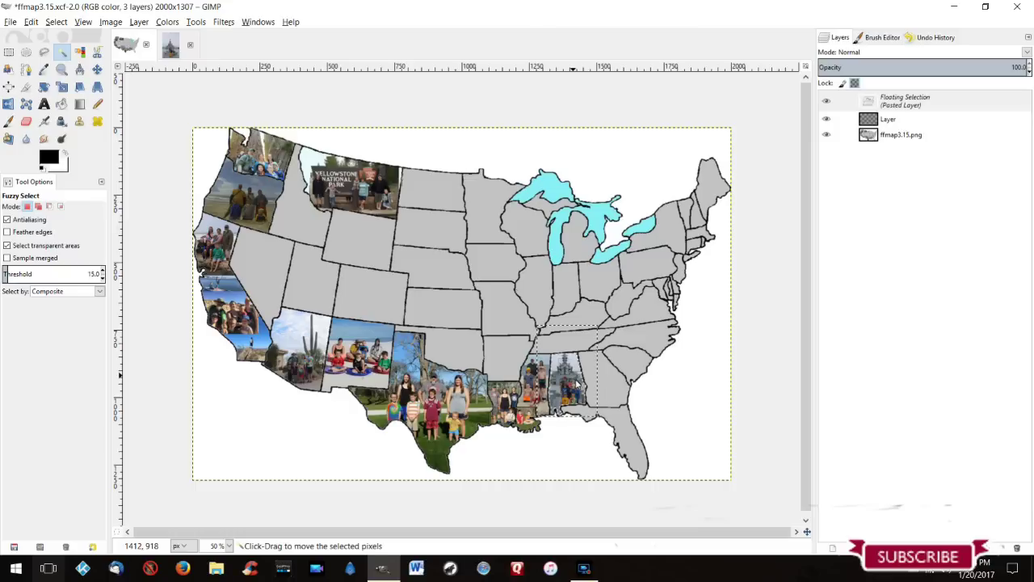
left_click(81, 22)
Step: At 100% zoom on the Gulf coast, nudge the floating photo up-left within Alabama
mouse_move(109, 63)
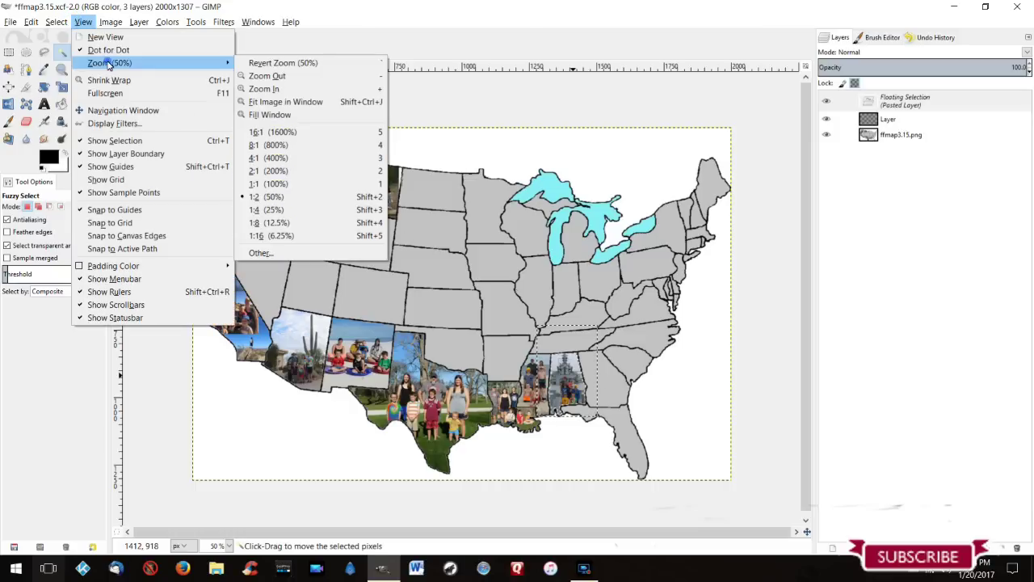
left_click(277, 184)
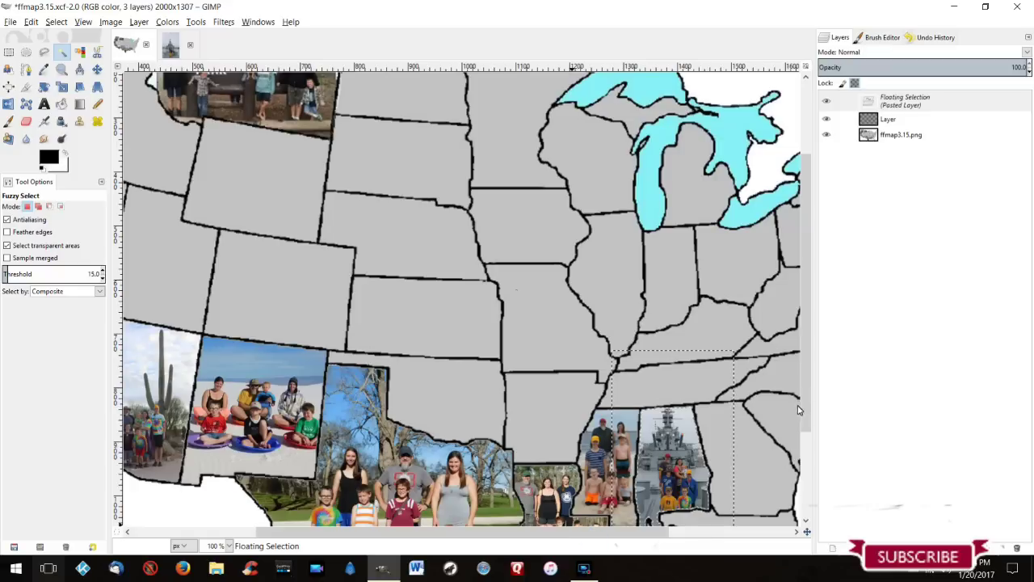
scroll(801, 395, "down", 3)
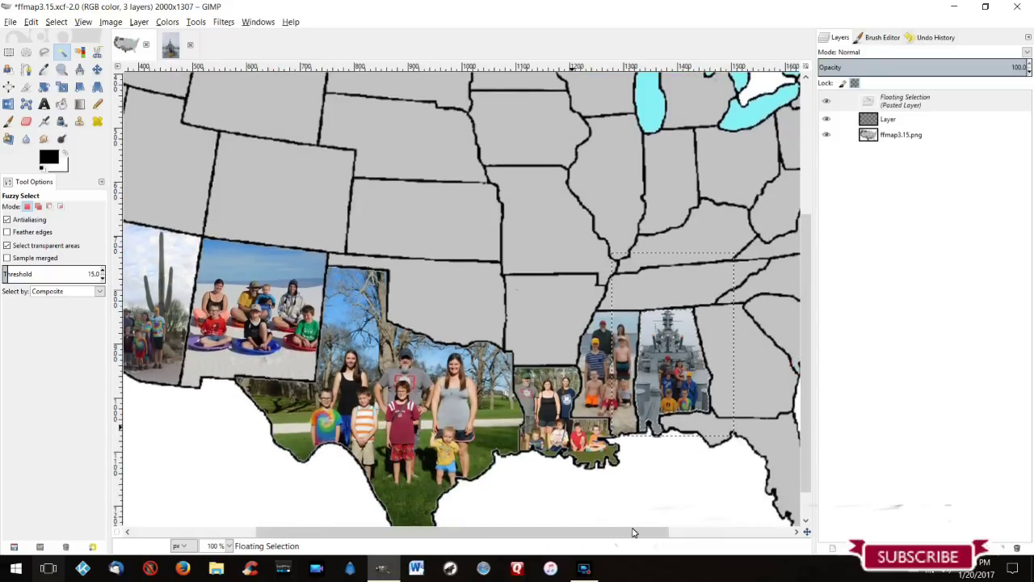
scroll(635, 533, "right", 3)
mouse_move(574, 368)
left_mouse_down()
mouse_move(570, 358)
mouse_move(573, 365)
left_mouse_up()
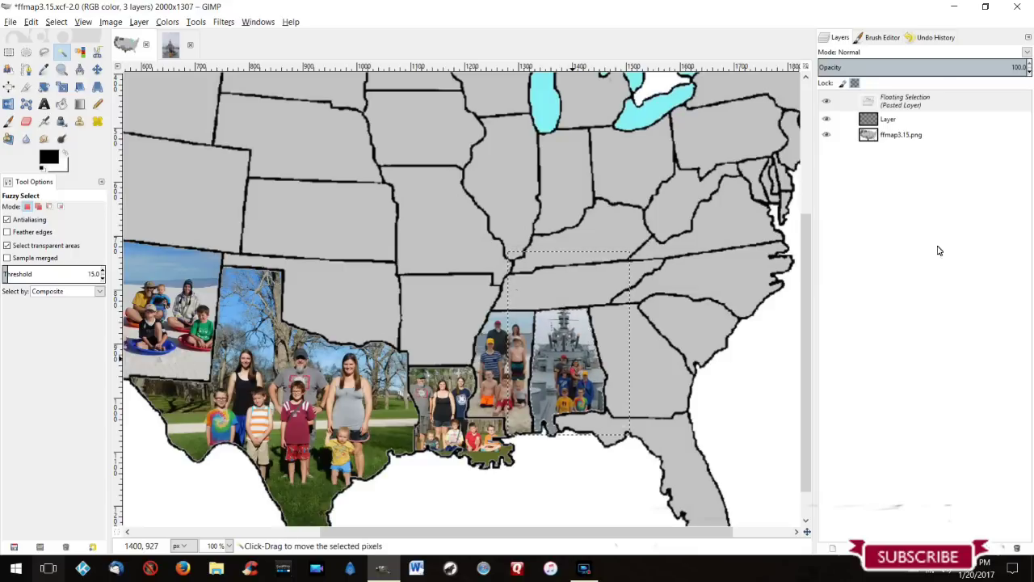
right_click(906, 106)
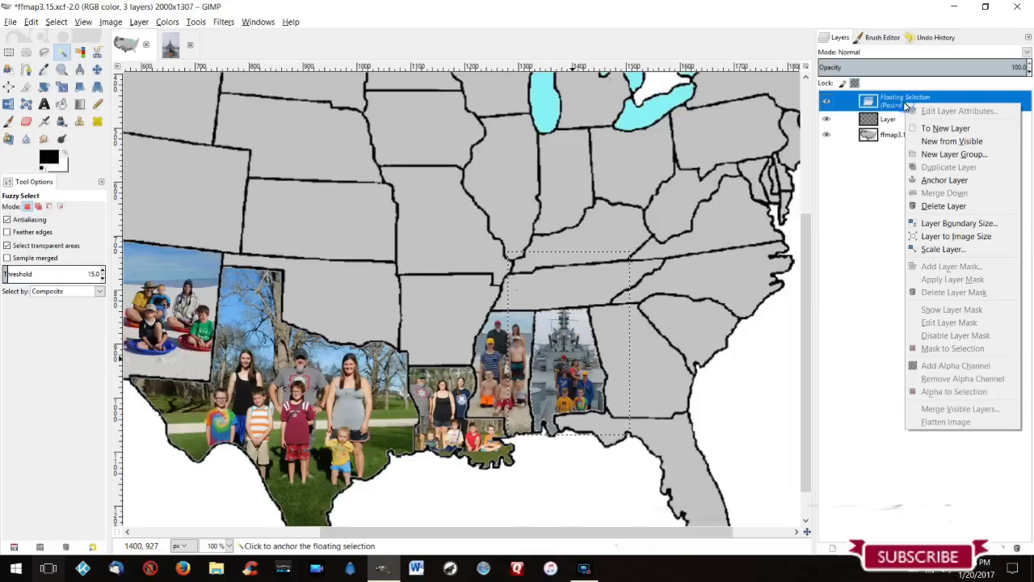
Step: Anchor the floating photo onto Layer and undo the accidental fuzzy selection
left_click(923, 185)
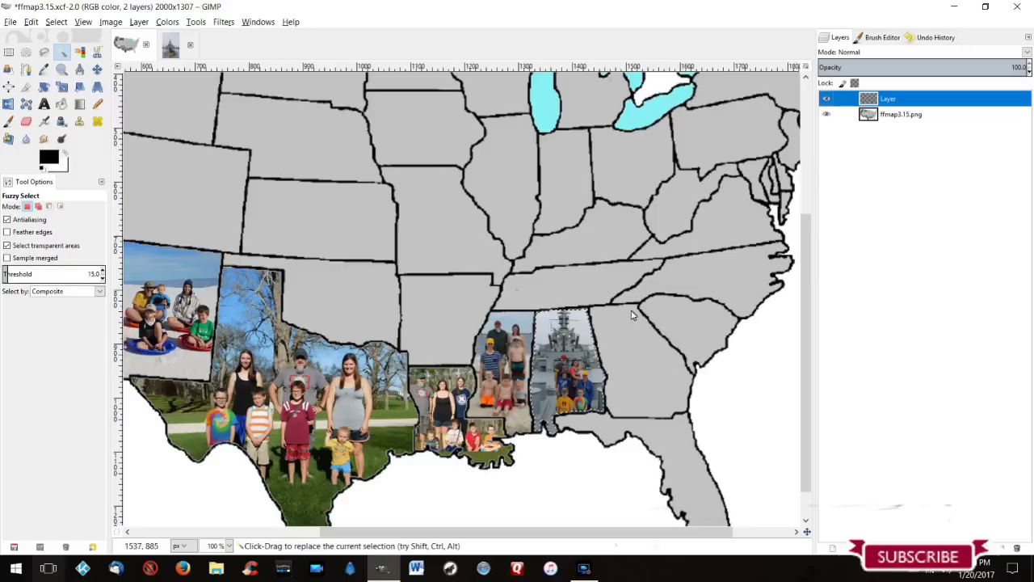
mouse_move(554, 380)
left_mouse_down()
mouse_move(563, 365)
mouse_move(554, 380)
left_mouse_up()
left_click(30, 22)
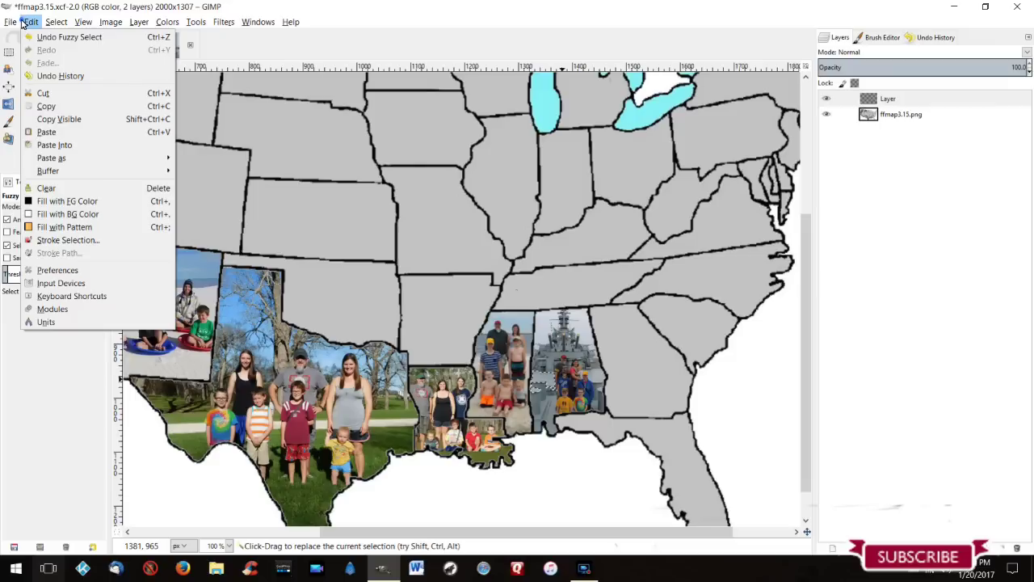
left_click(34, 36)
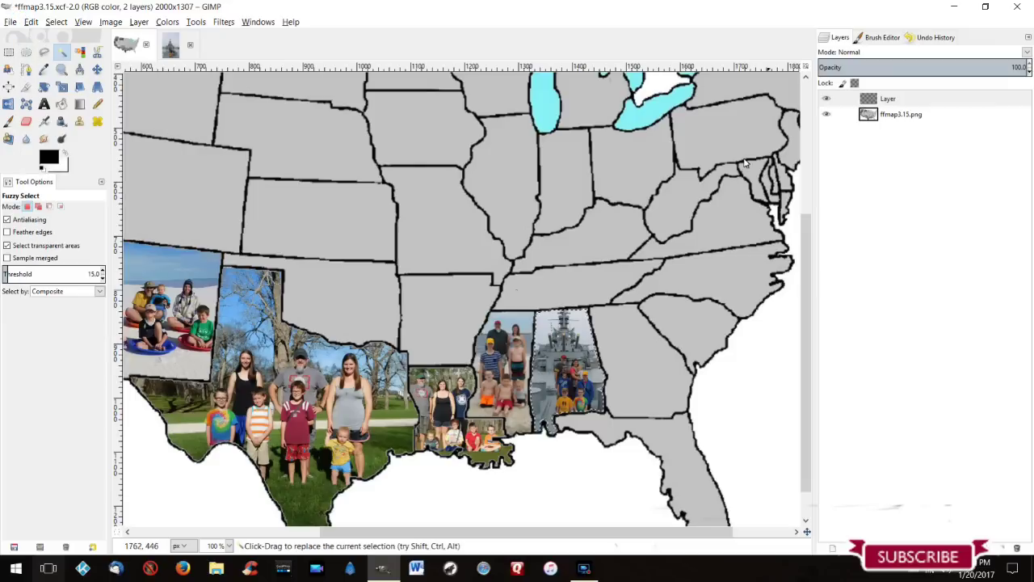
right_click(889, 101)
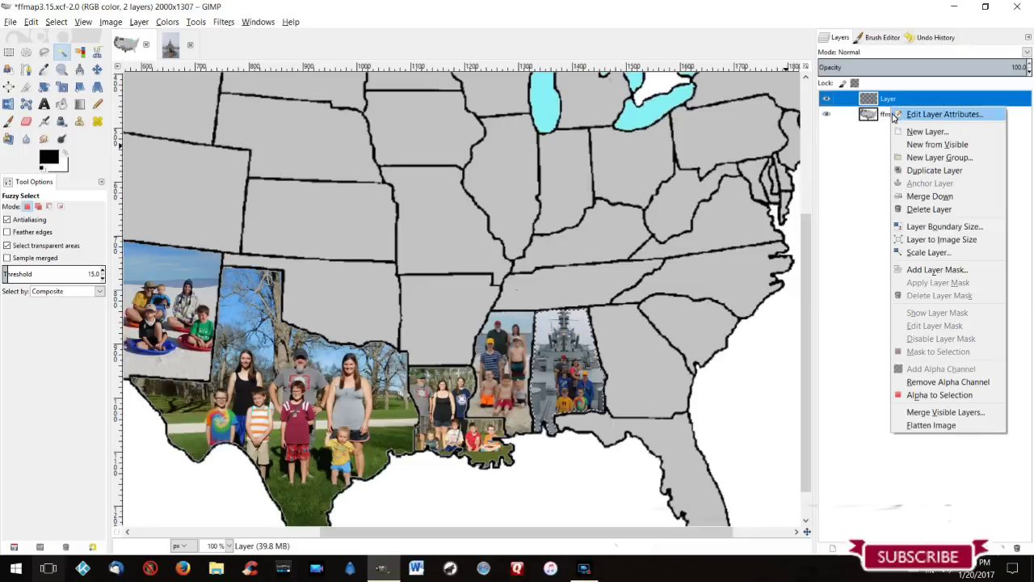
Step: Merge Layer down into the map, leaving one layer
left_click(929, 197)
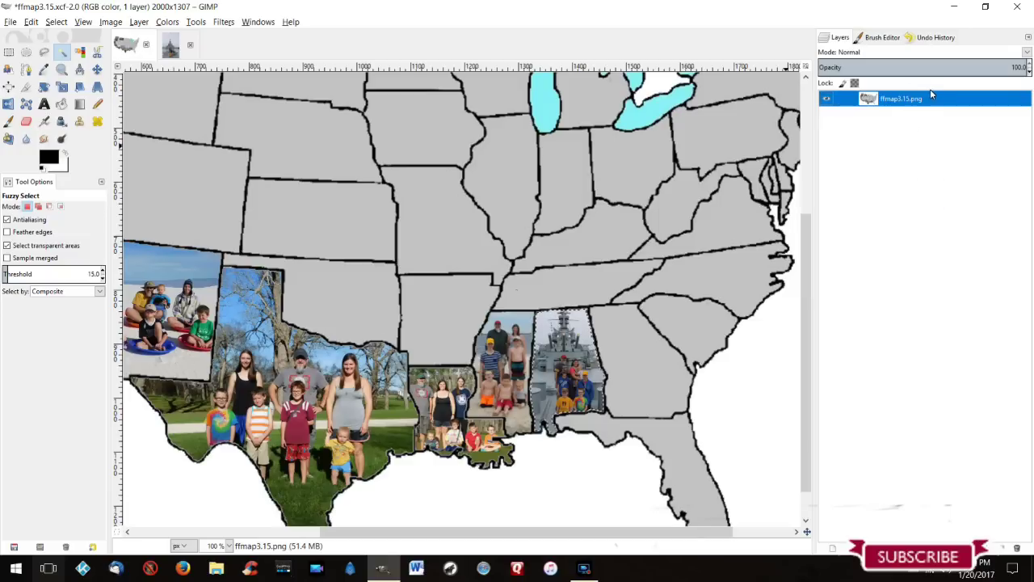
Step: Save the collage as ffmap3.15.2.xcf in the sticker map folder
left_click(10, 22)
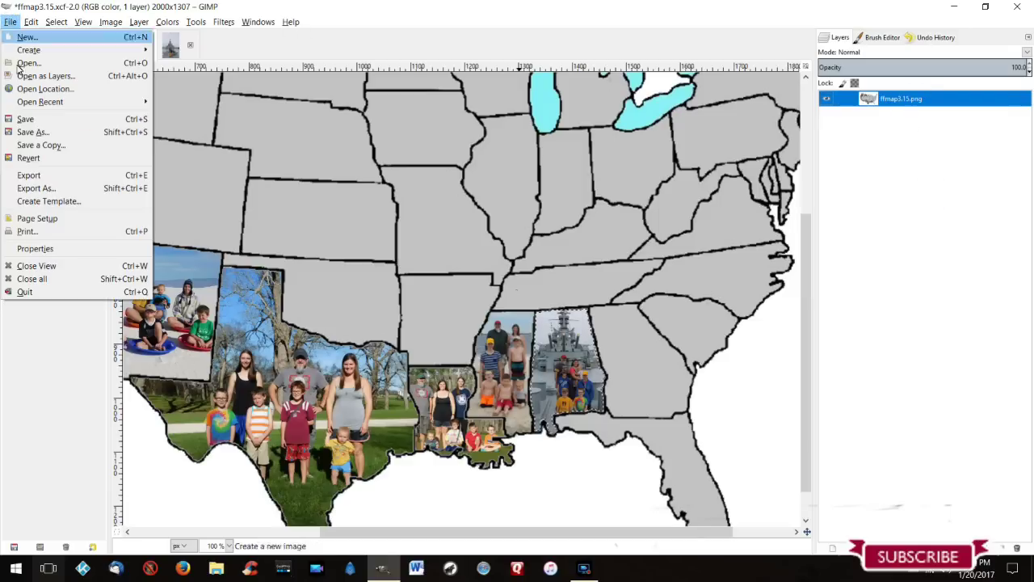
left_click(42, 133)
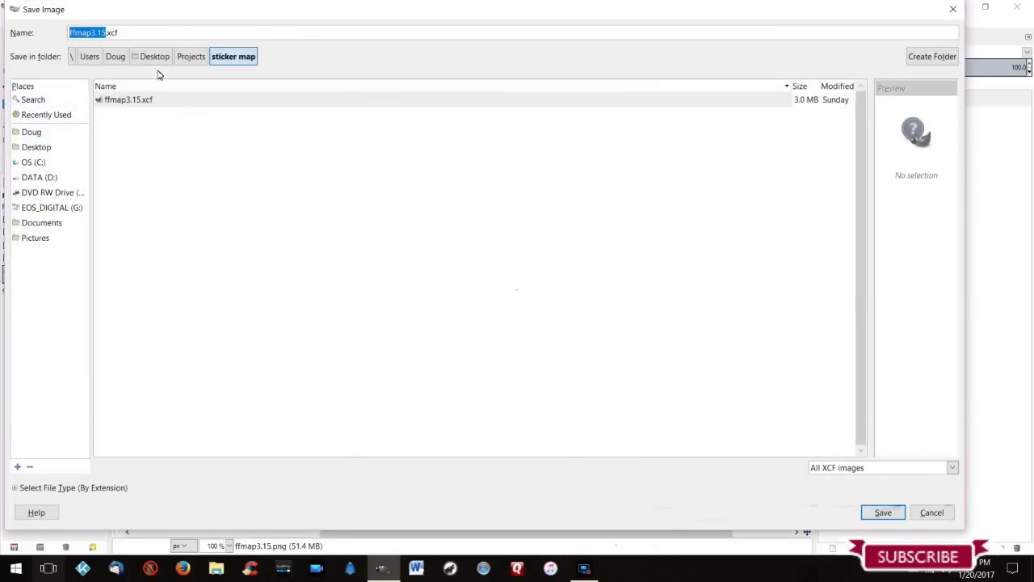
left_click(107, 37)
type(".2")
key("Return")
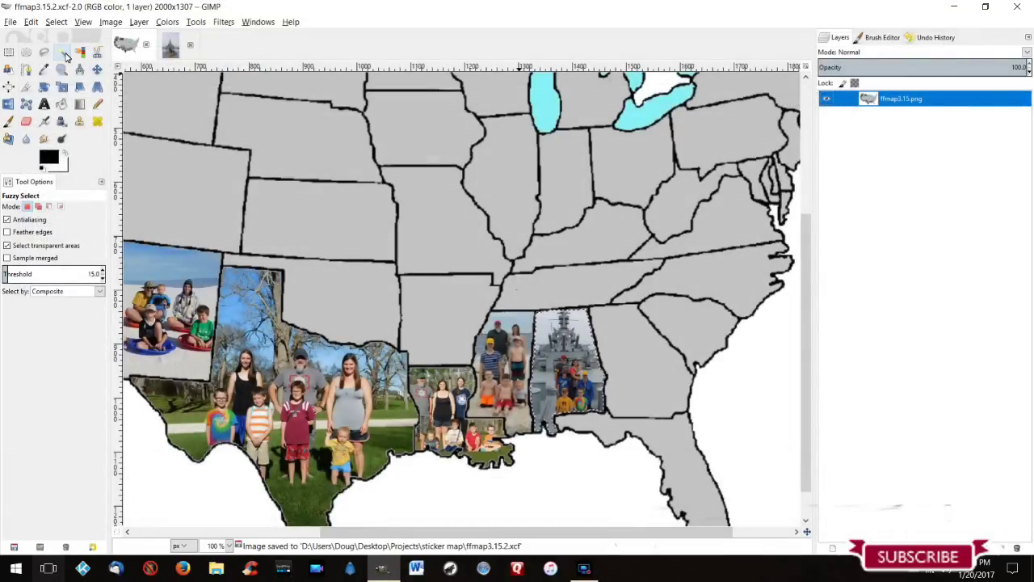
left_click(9, 22)
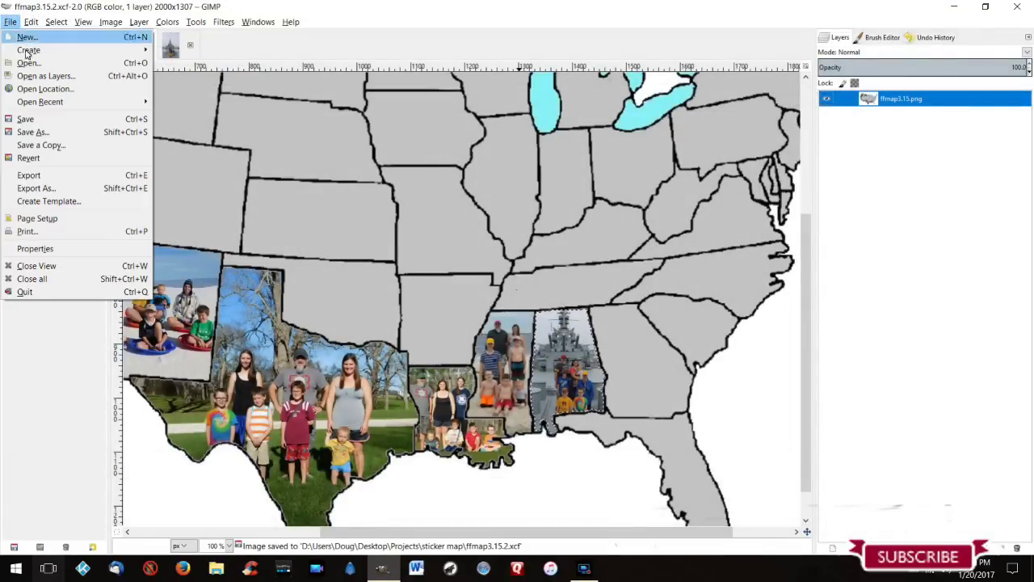
Step: Export the merged map to the sticker map folder as ffmap3.15.2.png with default PNG settings
left_click(37, 189)
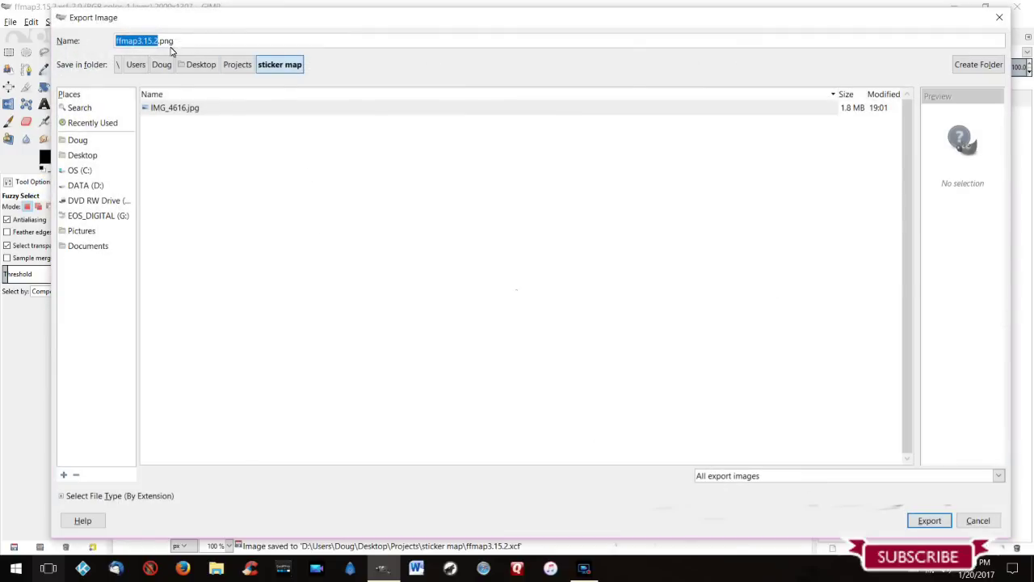
left_click(930, 522)
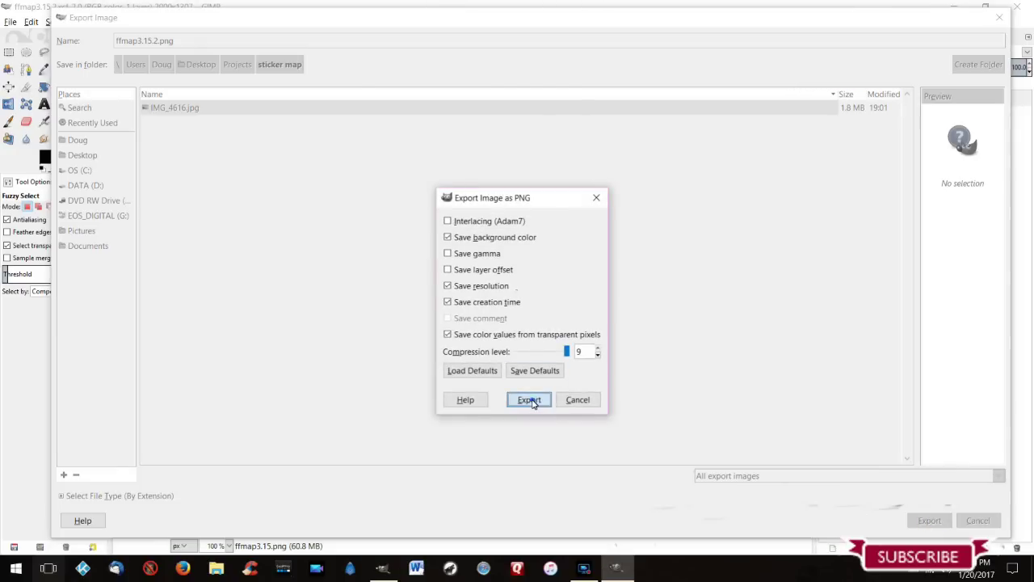
left_click(530, 396)
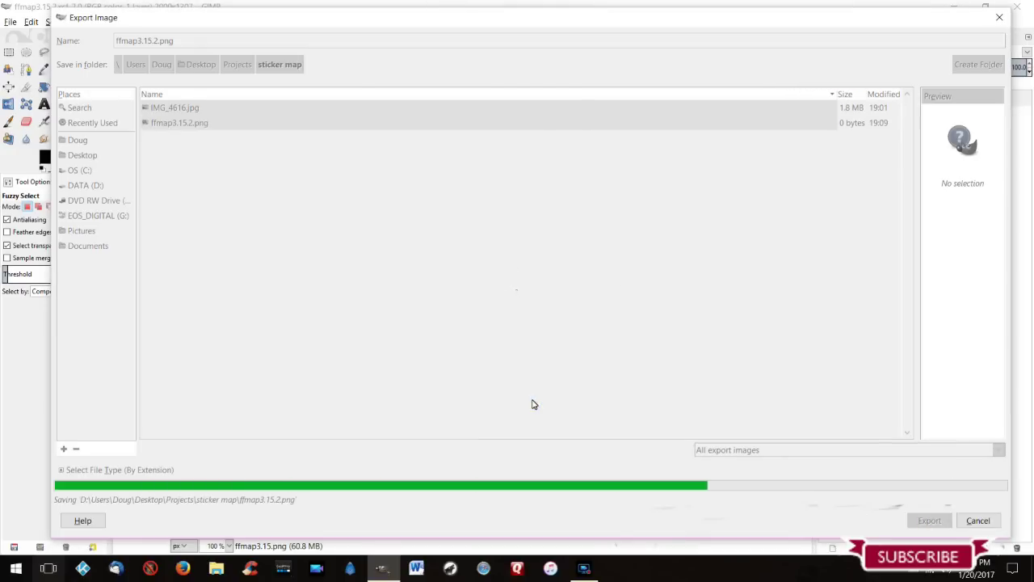